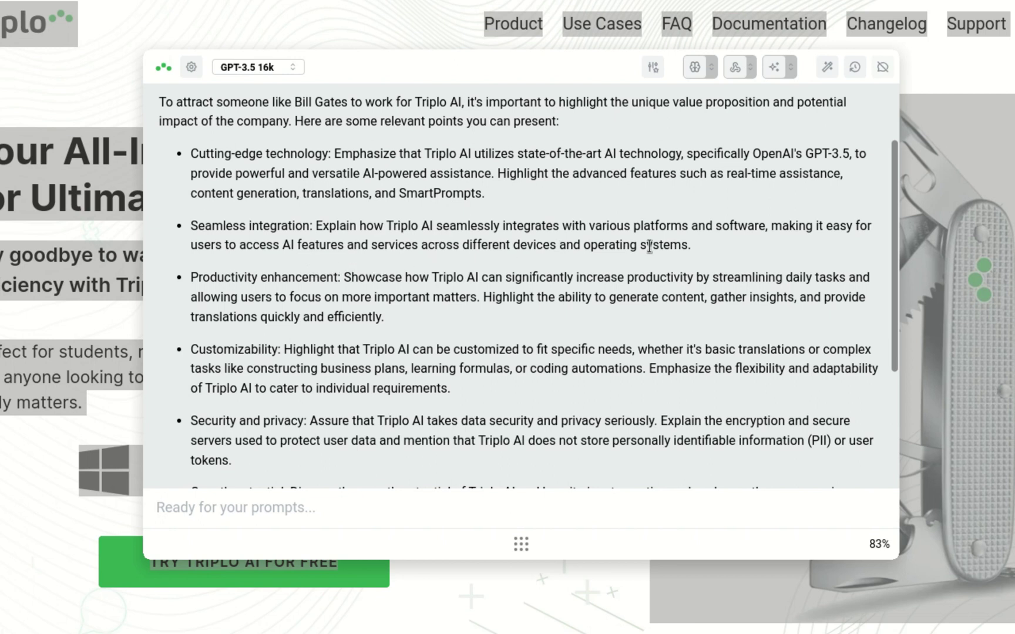
# Read through the full answer on attracting Bill Gates to work for Triplo AI, and close the assistant
pyautogui.scroll(-1, 657, 250)
pyautogui.scroll(-1, 657, 249)
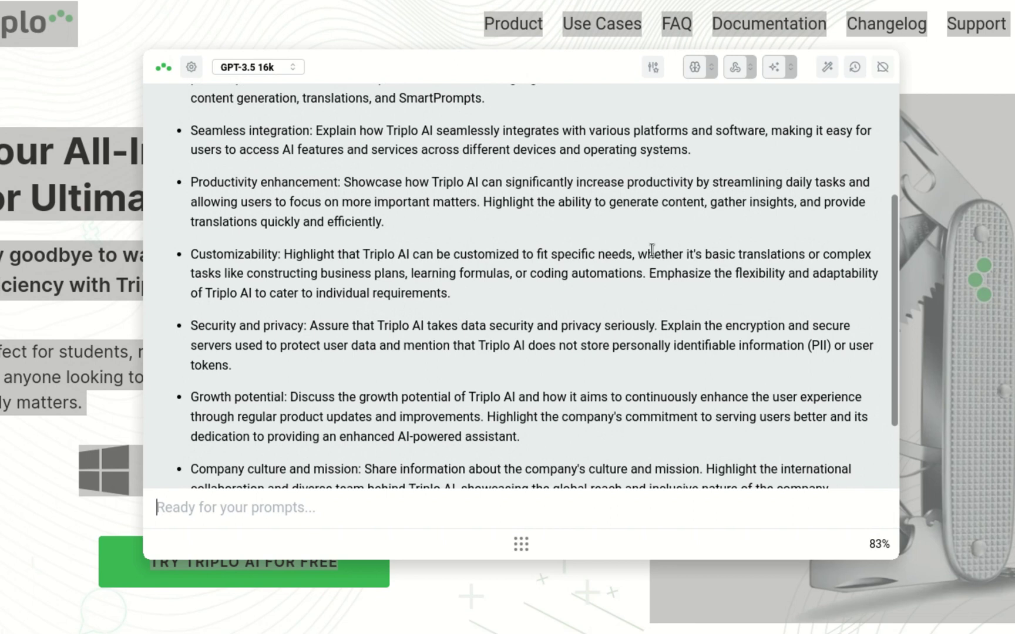
pyautogui.scroll(-1, 644, 258)
pyautogui.scroll(-2, 644, 259)
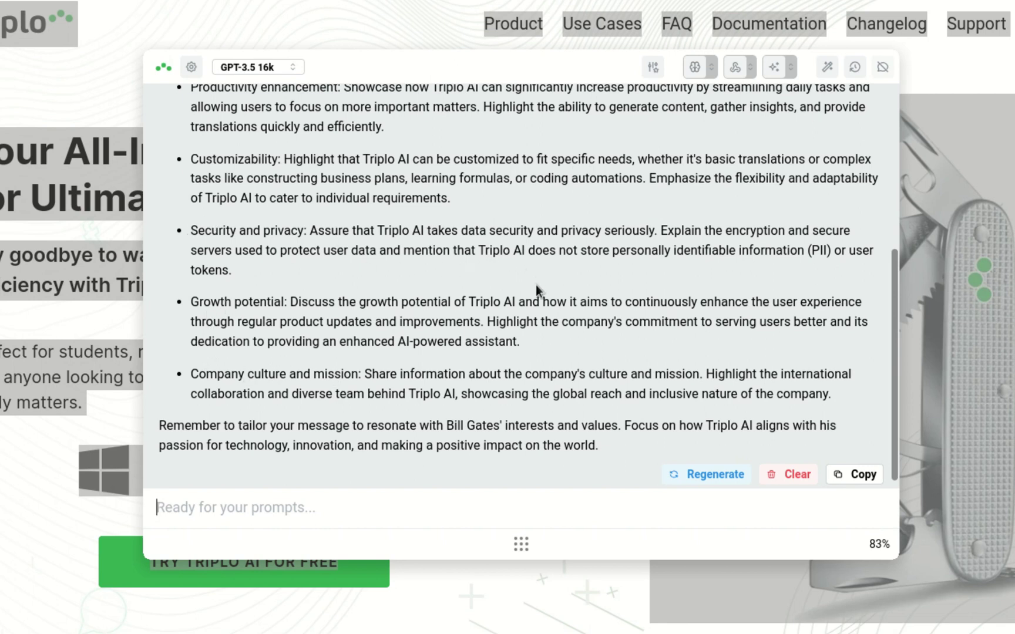
pyautogui.scroll(5, 535, 288)
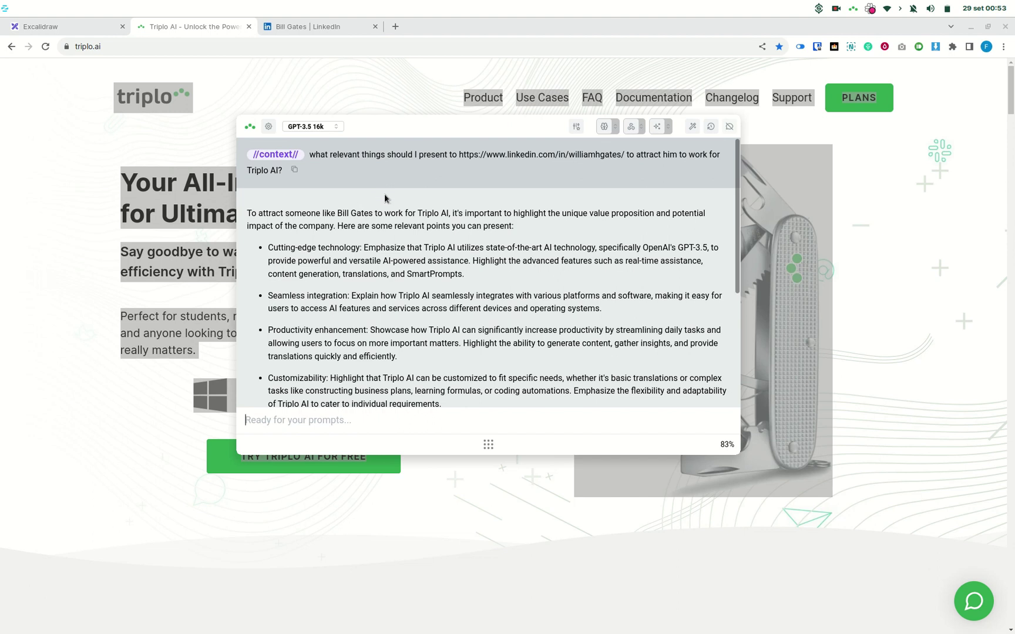
pyautogui.press('Escape')
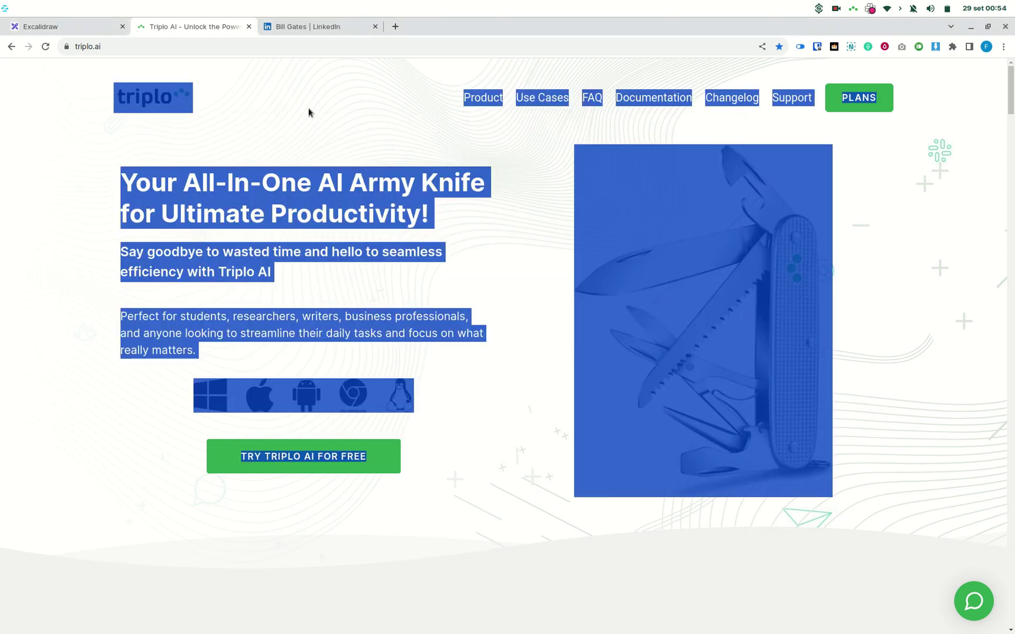
# Open the list of all posts from Bill Gates' LinkedIn profile and browse down to load more of them
pyautogui.click(311, 28)
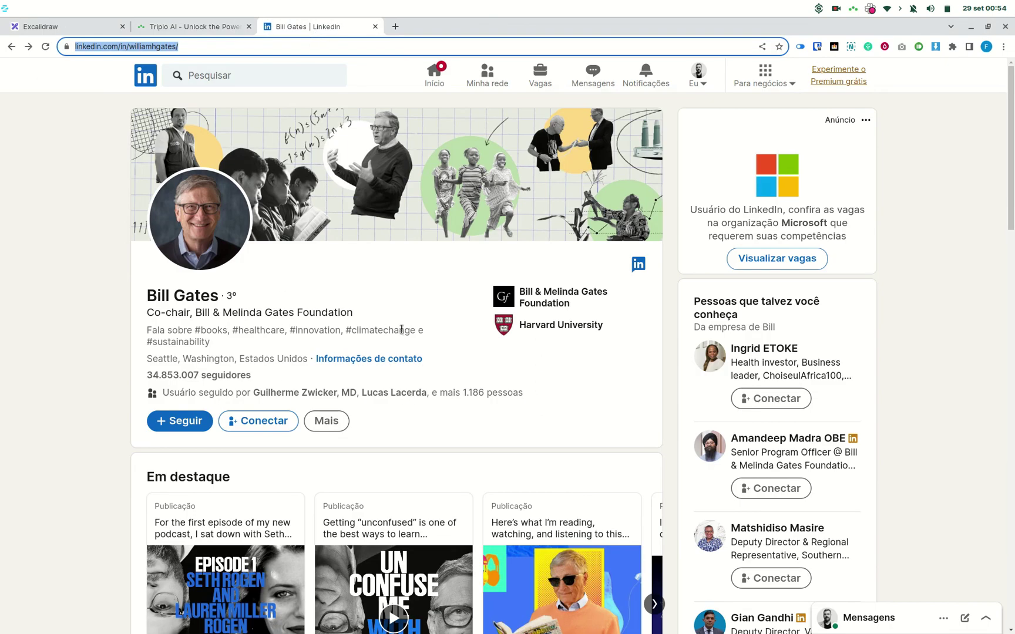
pyautogui.scroll(-6, 411, 328)
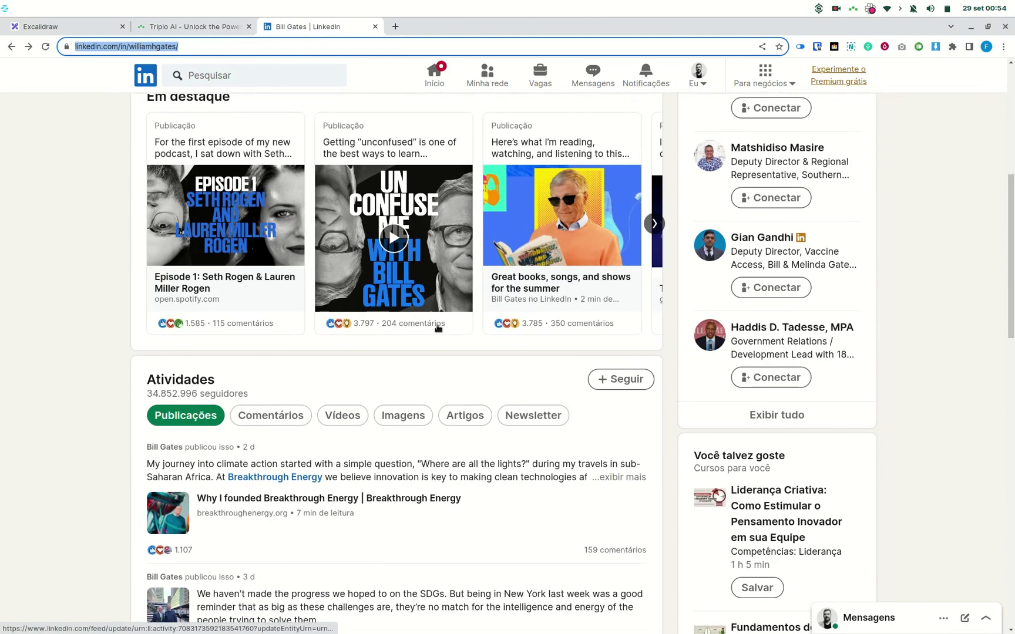
pyautogui.scroll(-3, 480, 347)
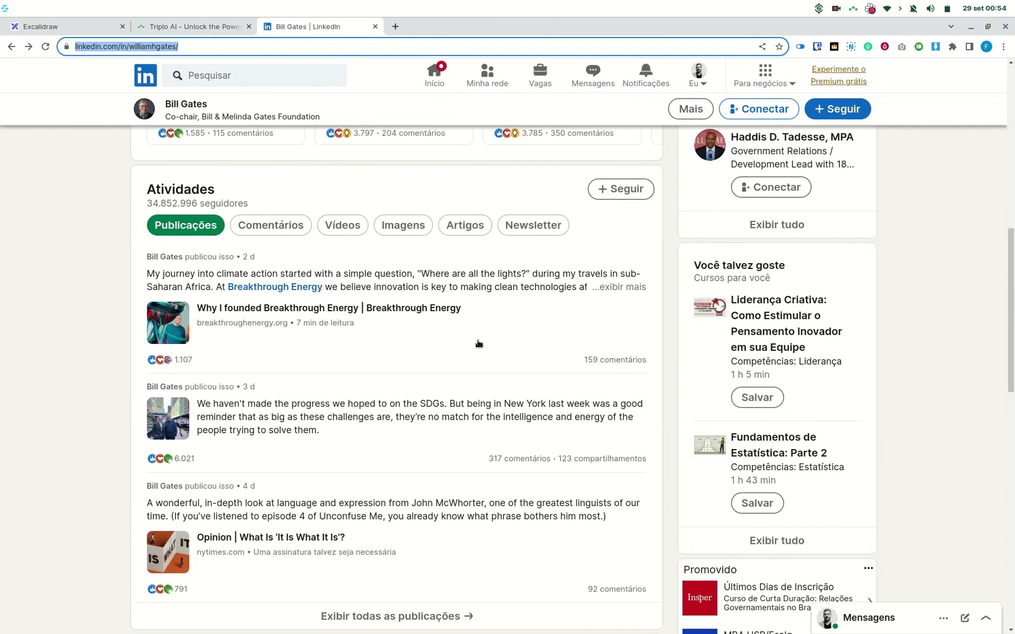
pyautogui.scroll(-2, 479, 345)
pyautogui.click(402, 491)
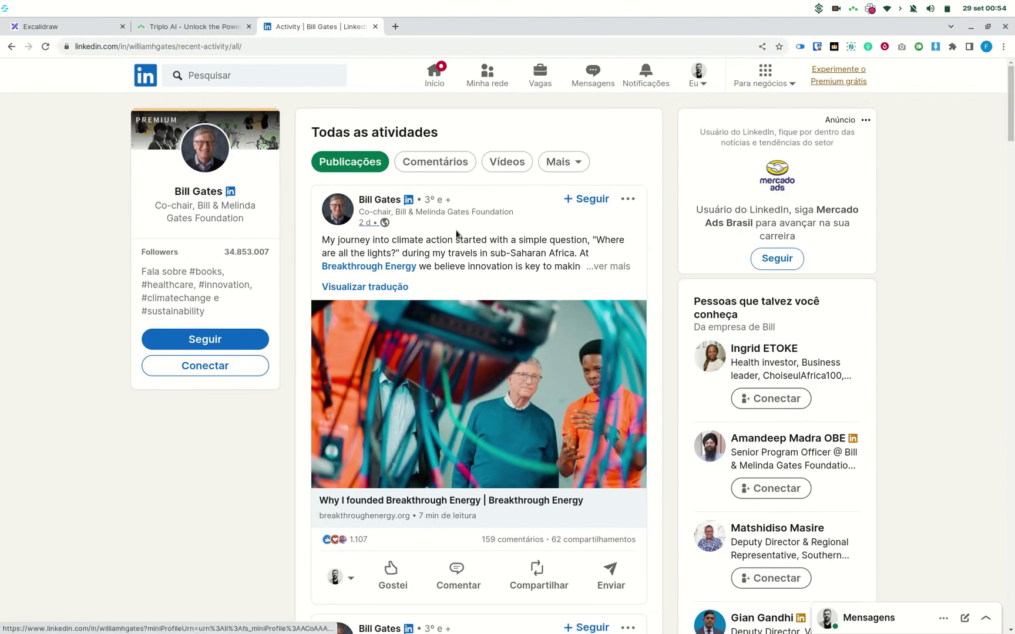
pyautogui.scroll(-15, 480, 264)
pyautogui.scroll(-7, 484, 276)
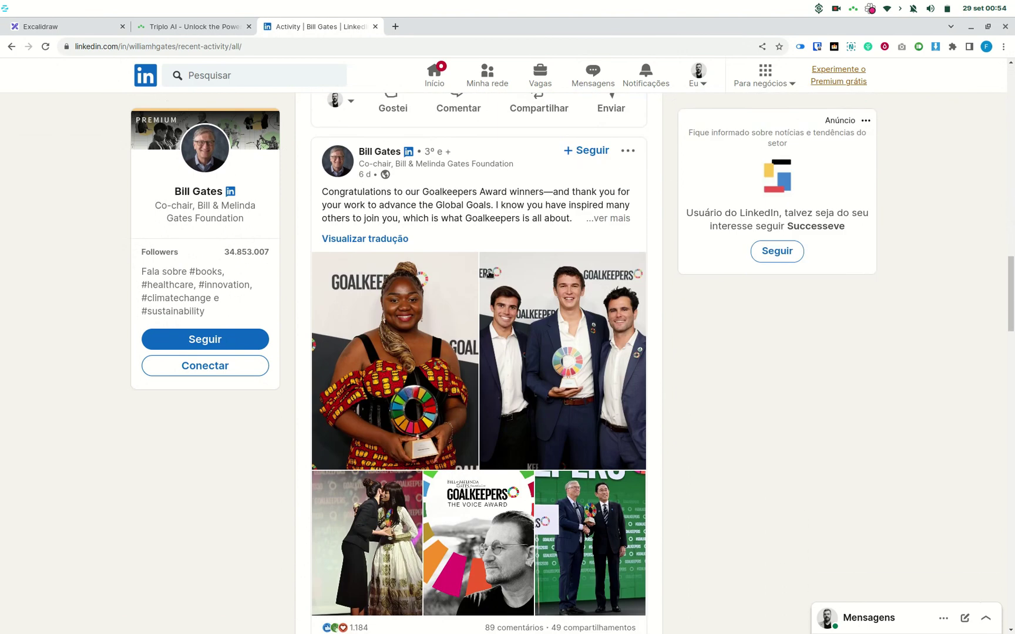
# Select the entire LinkedIn activity page, open the Triplo AI assistant over it and clear the previous answer
pyautogui.hotkey('ctrl', 'a')
pyautogui.hotkey('ctrl', 'alt', 'space')
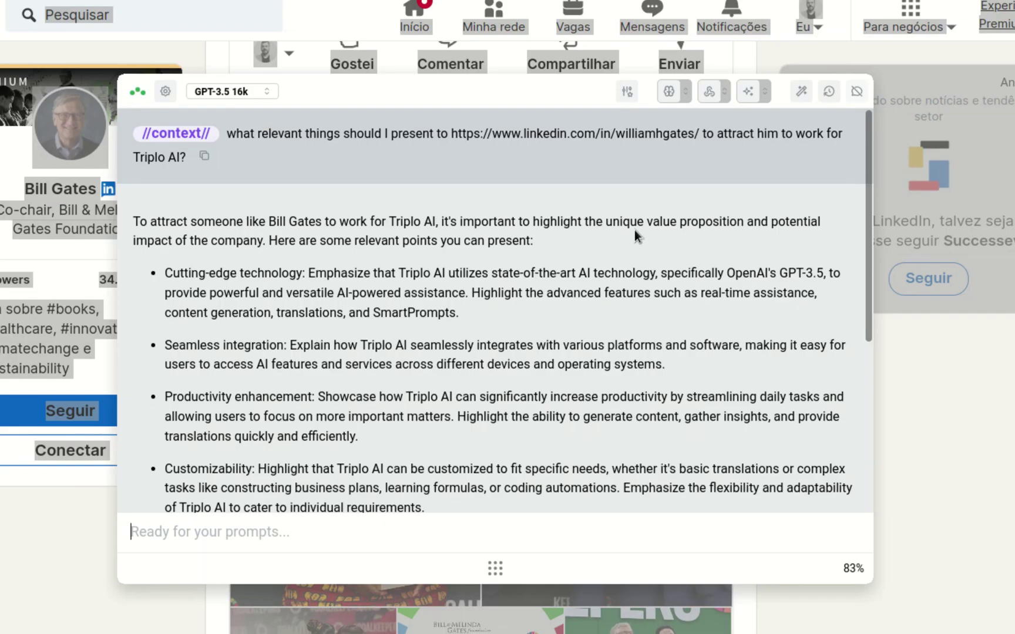
pyautogui.scroll(-5, 775, 357)
pyautogui.press('Escape')
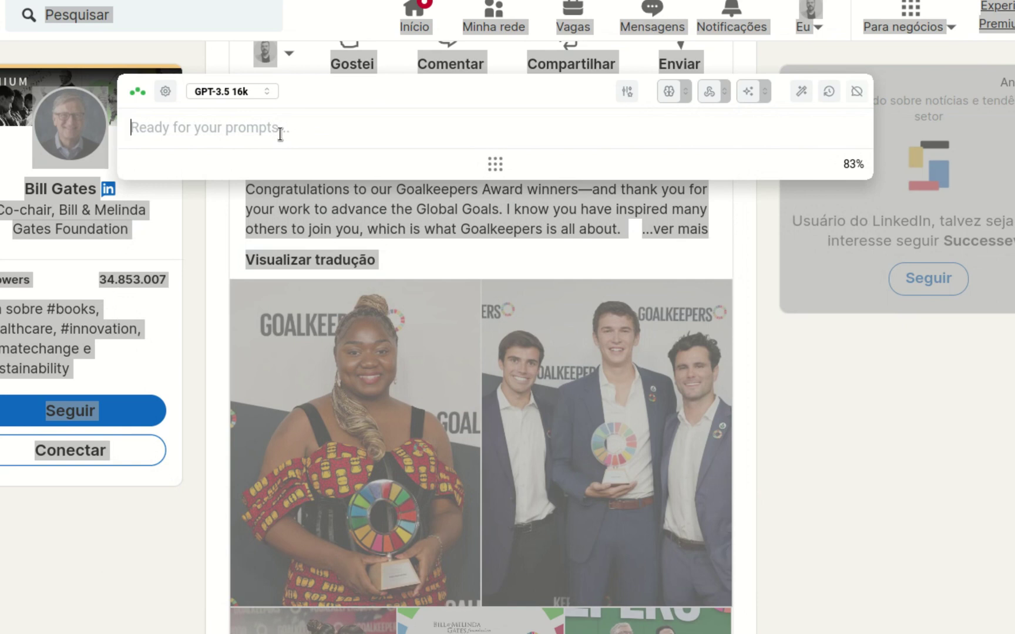
# Ask the assistant "//context// what content should I publish to match Bill Gates' style?"
pyautogui.write('//')
pyautogui.press('Return')
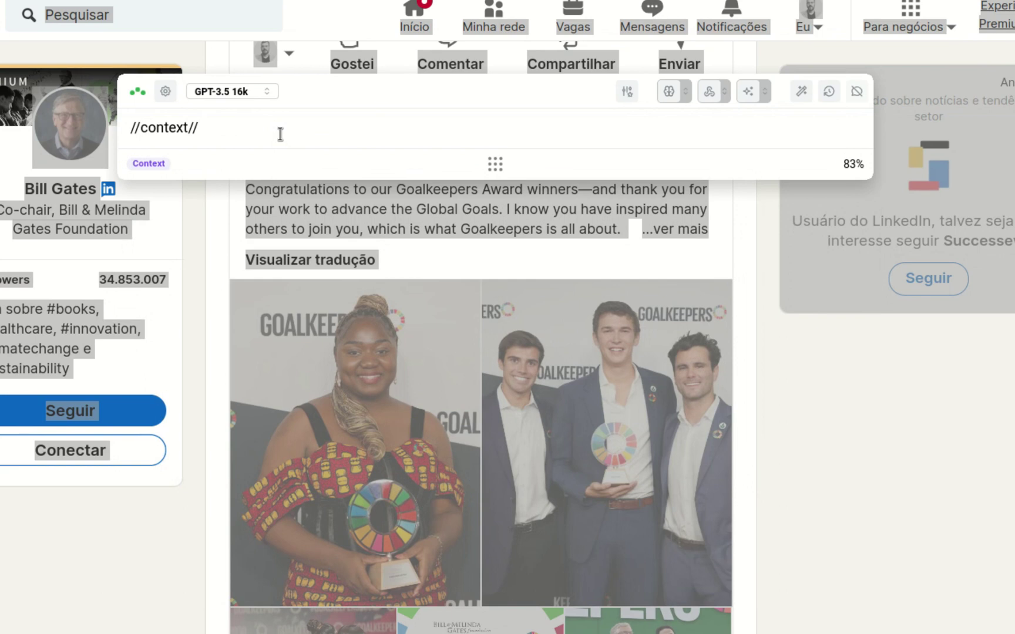
pyautogui.write('what content')
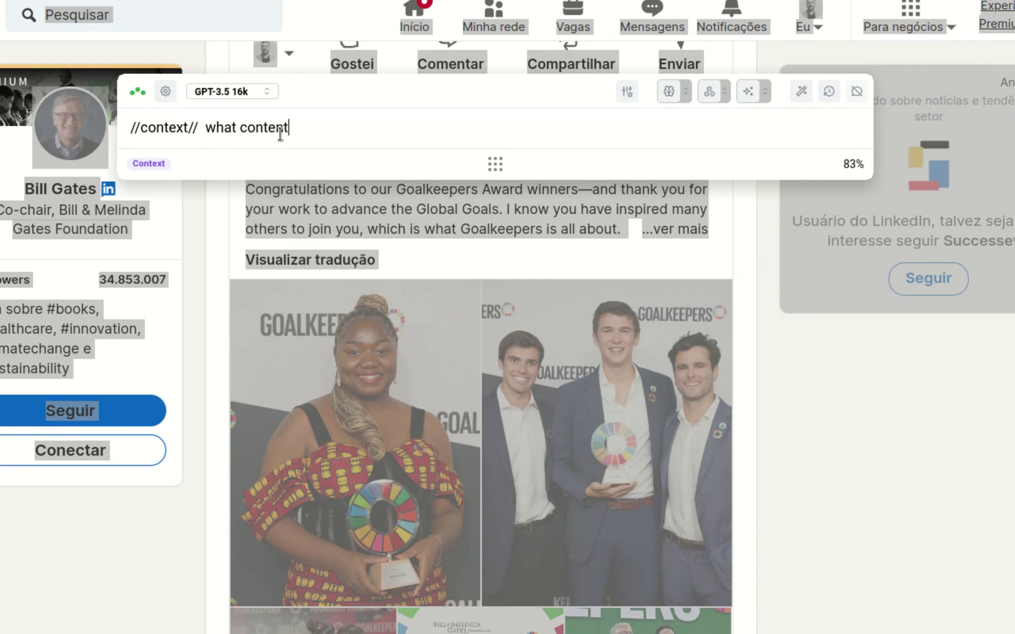
pyautogui.write(' should I publish to match Bill Gates style?')
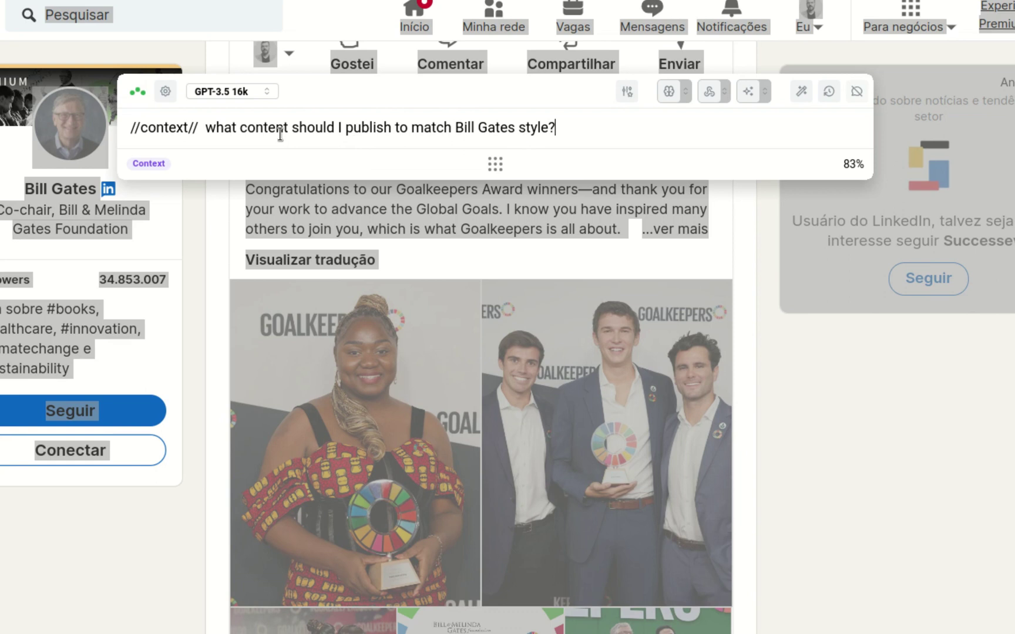
pyautogui.click(517, 128)
pyautogui.write("'")
pyautogui.press('Return')
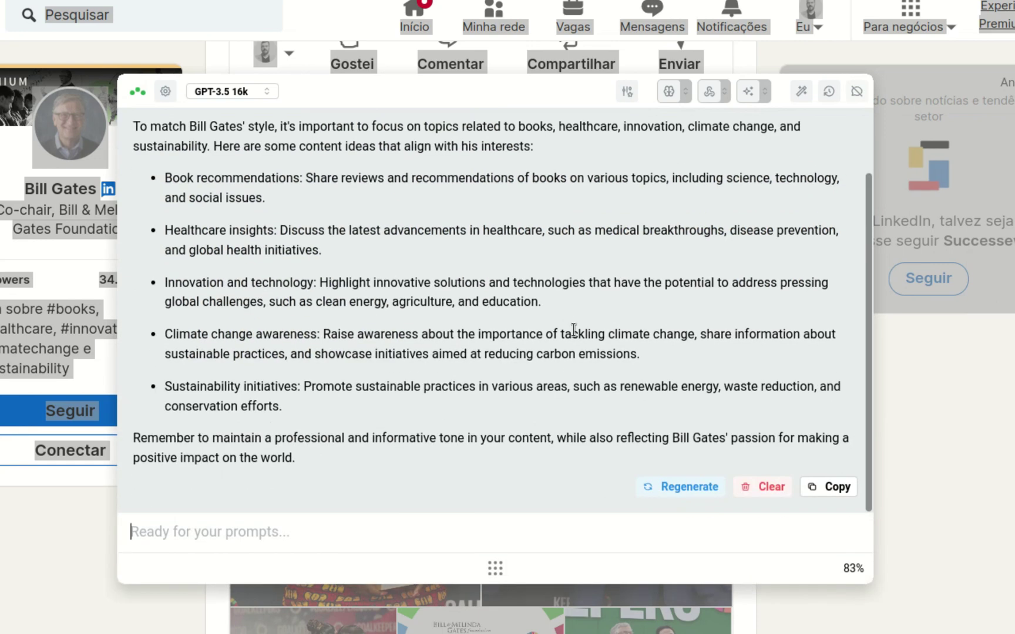
# Review the content ideas suggested for matching Bill Gates' style, and leave the assistant for the LinkedIn page
pyautogui.scroll(2, 574, 330)
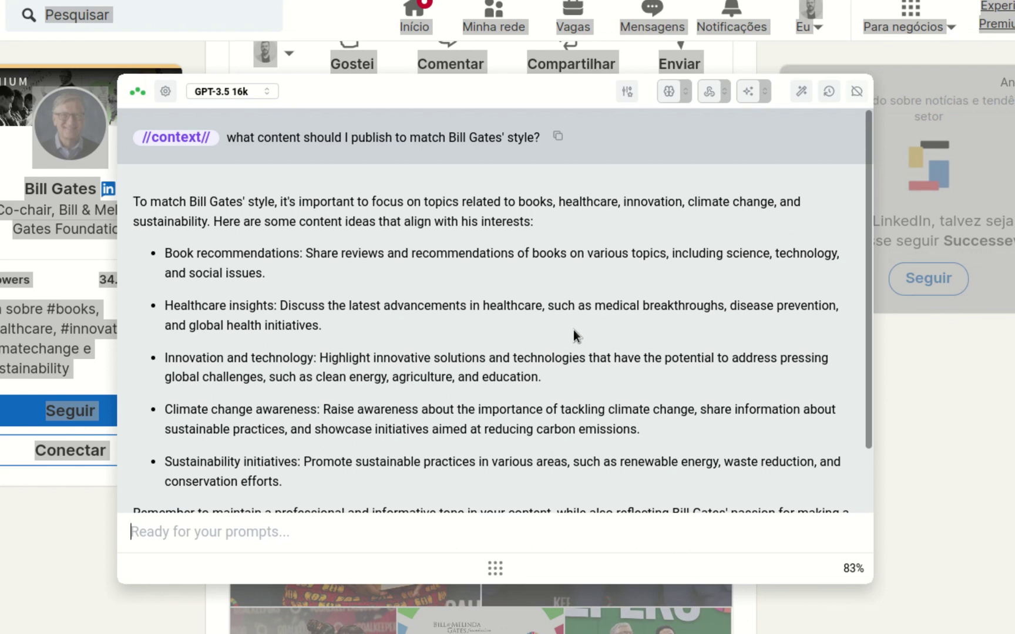
pyautogui.scroll(-2, 573, 330)
pyautogui.scroll(2, 573, 330)
pyautogui.scroll(-2, 574, 333)
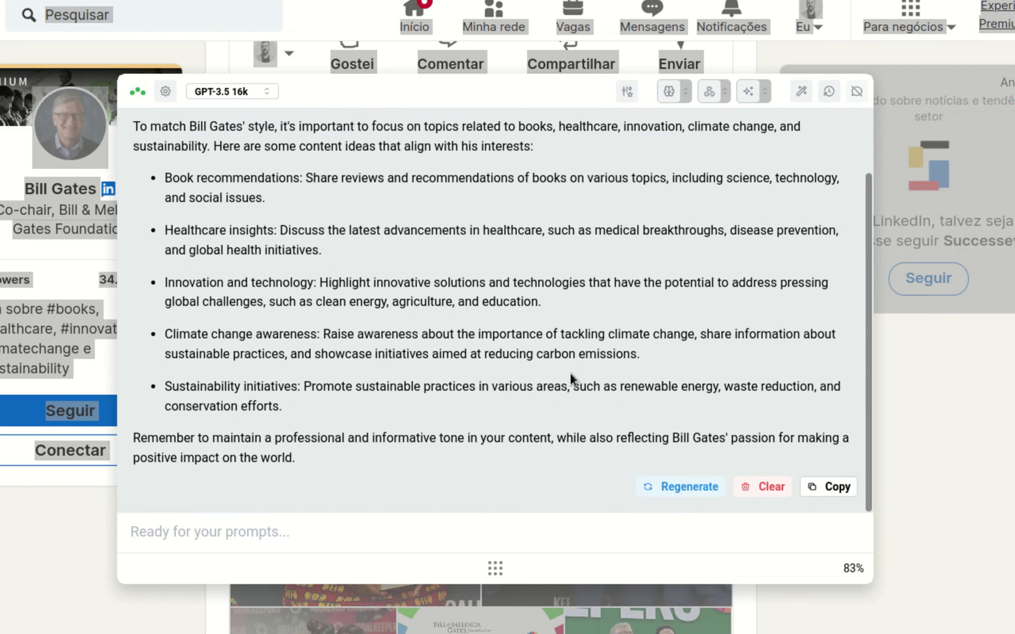
pyautogui.scroll(2, 570, 352)
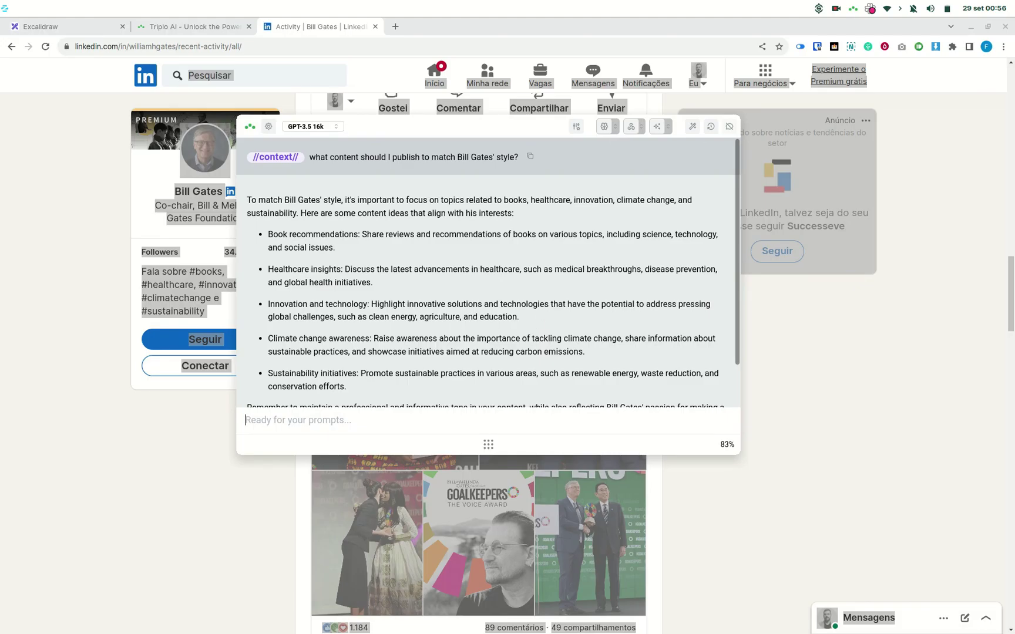
pyautogui.hotkey('alt', 'Tab')
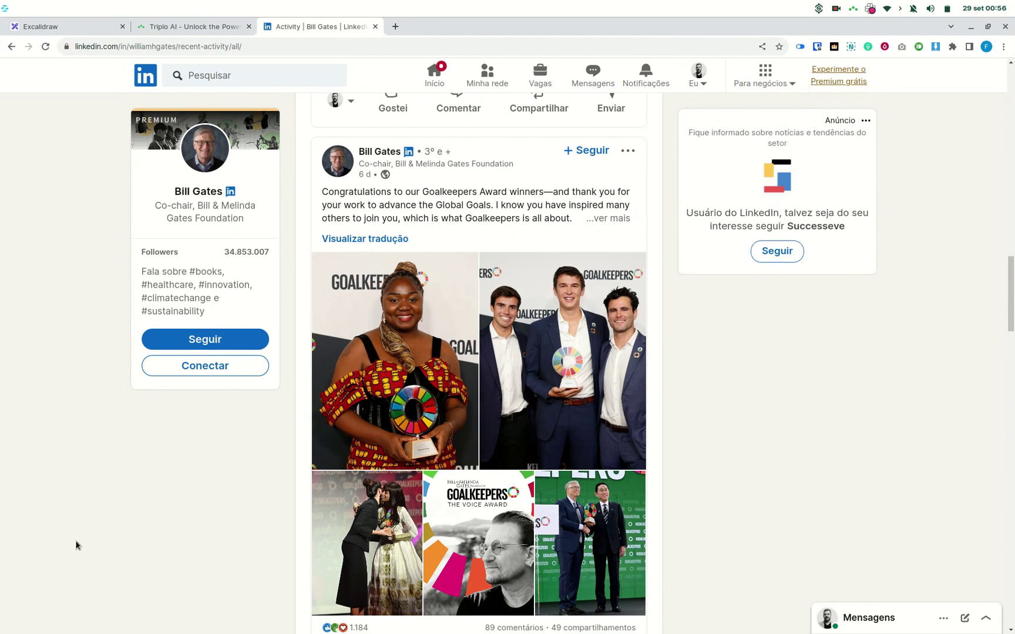
# Select the whole activity page again, reopen the assistant and clear the answer about Bill Gates' style
pyautogui.hotkey('ctrl', 'a')
pyautogui.hotkey('ctrl', 'alt', 'space')
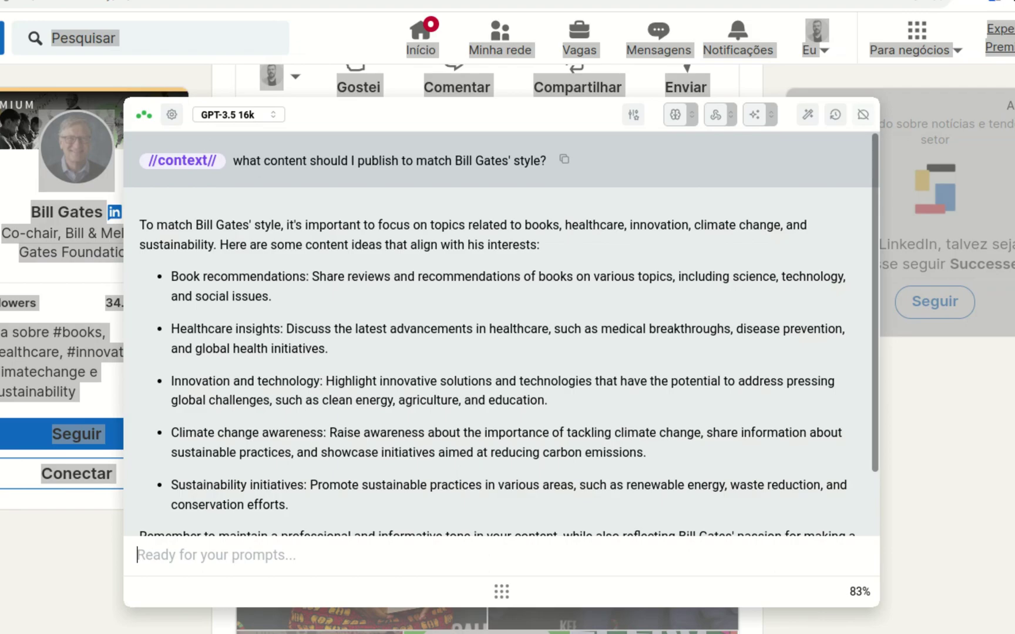
pyautogui.scroll(-3, 505, 481)
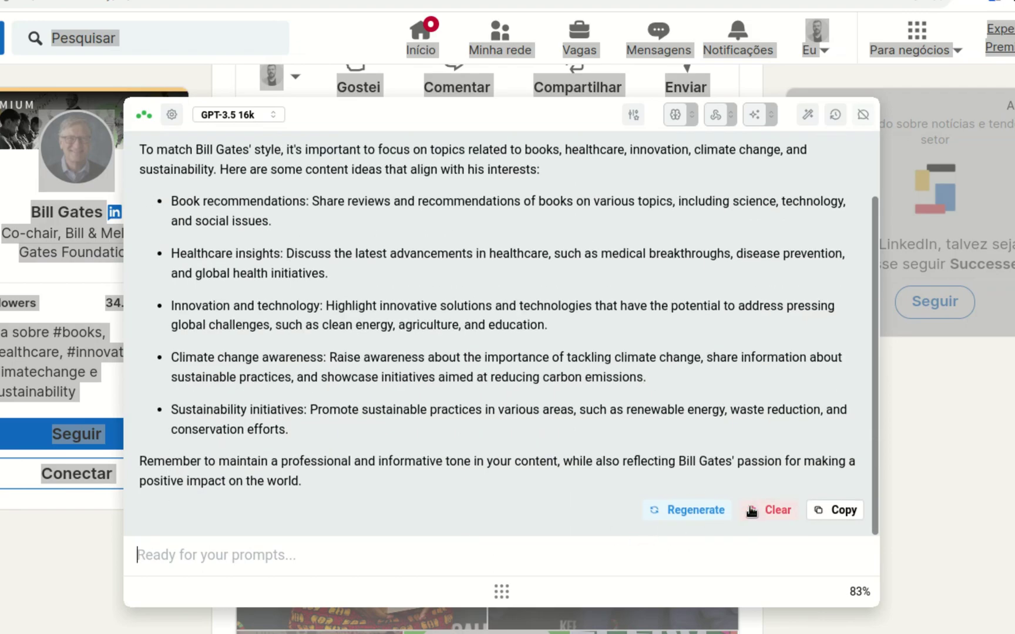
pyautogui.click(773, 510)
pyautogui.click(255, 152)
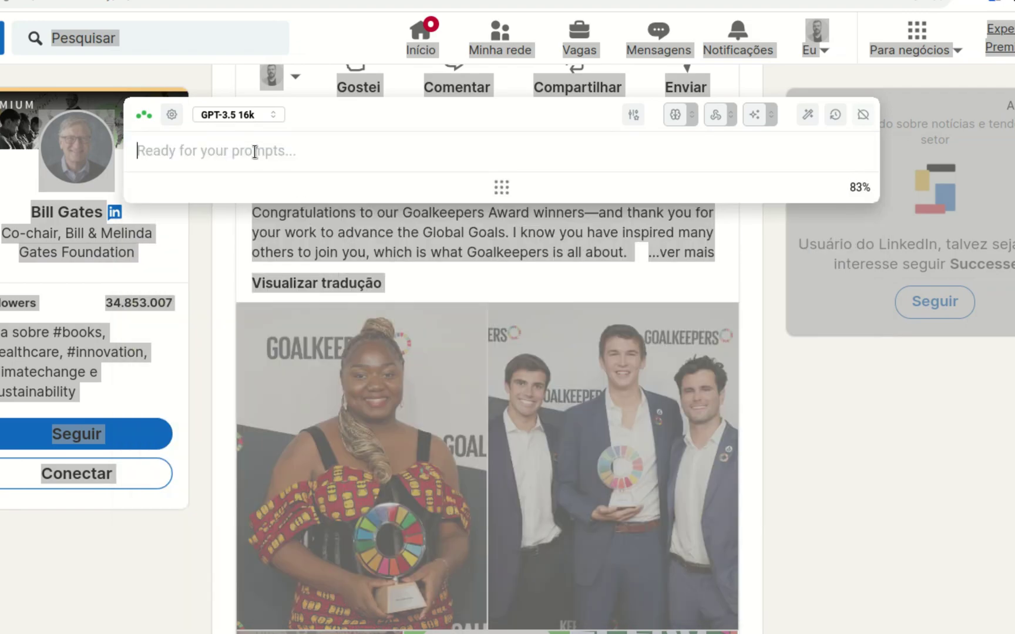
# Ask the assistant "what are the key topics covered on //selection//"
pyautogui.write('what are ')
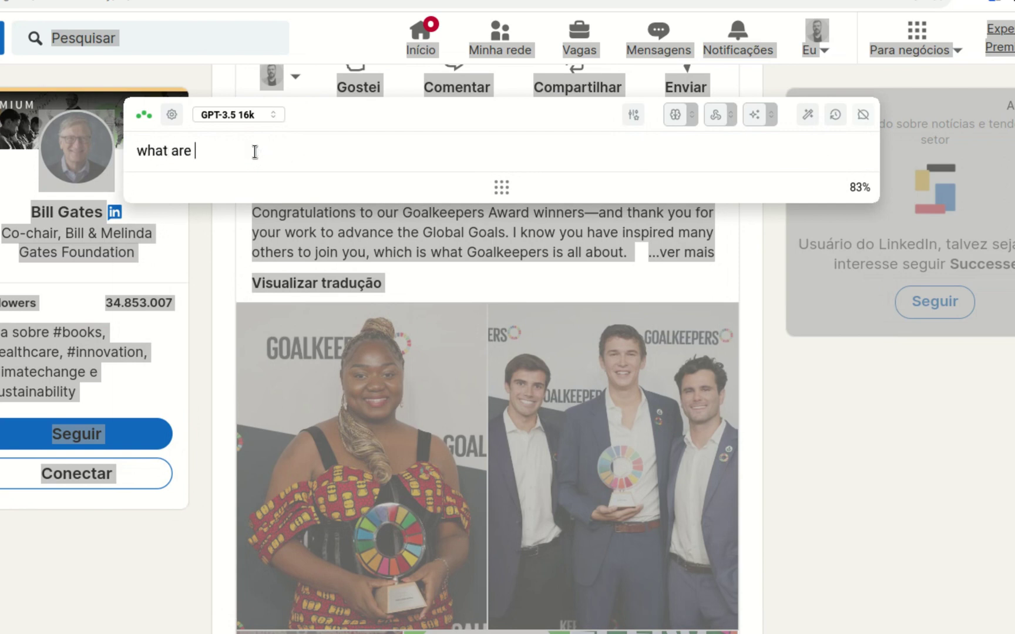
pyautogui.write('the key topics covered on //')
pyautogui.press('Return')
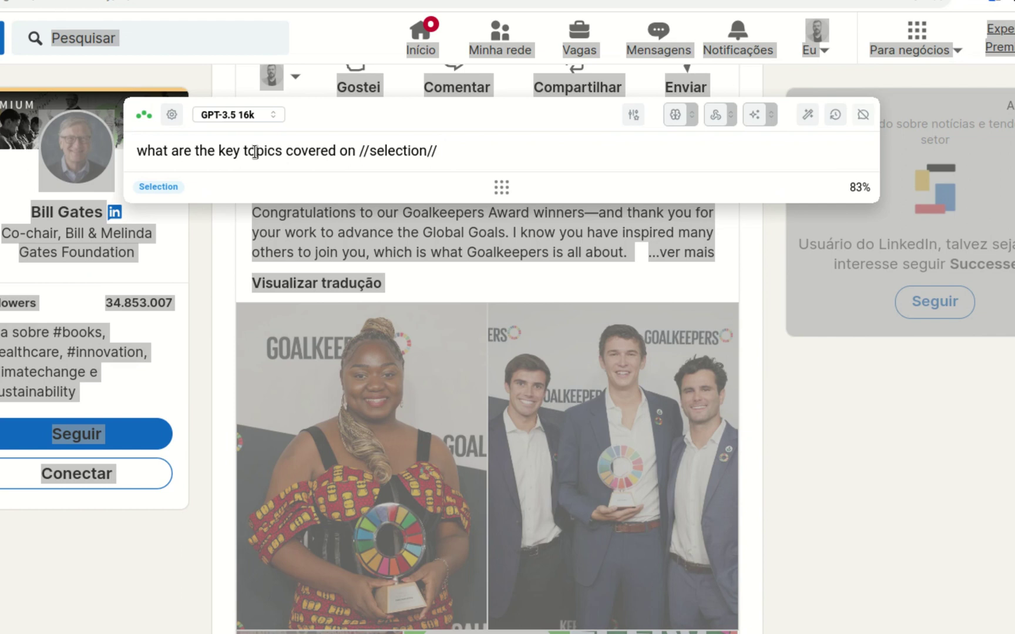
pyautogui.press('Return')
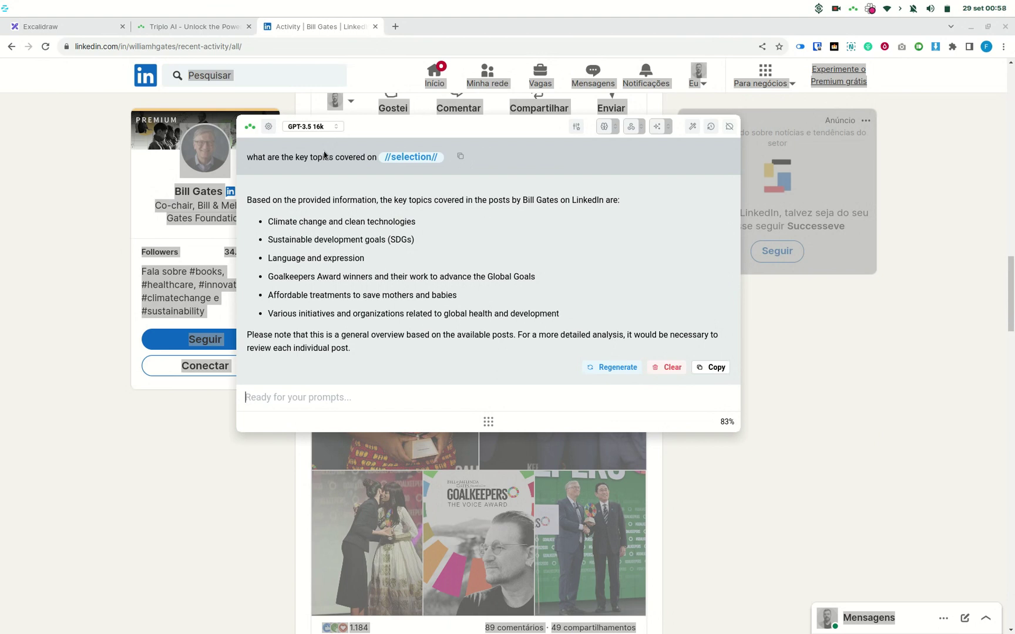
# Close the assistant, expand the #Goalkeepers2030 thank-you post further down the activity feed and select its full text
pyautogui.press('Escape')
pyautogui.scroll(-15, 462, 254)
pyautogui.scroll(-2, 462, 254)
pyautogui.click(605, 225)
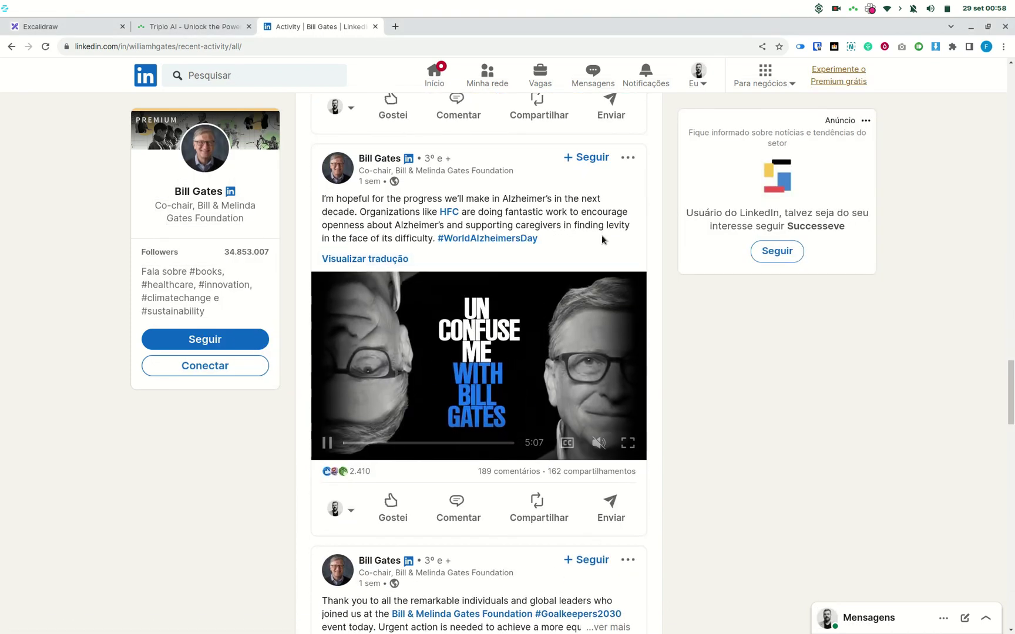
pyautogui.scroll(-5, 605, 265)
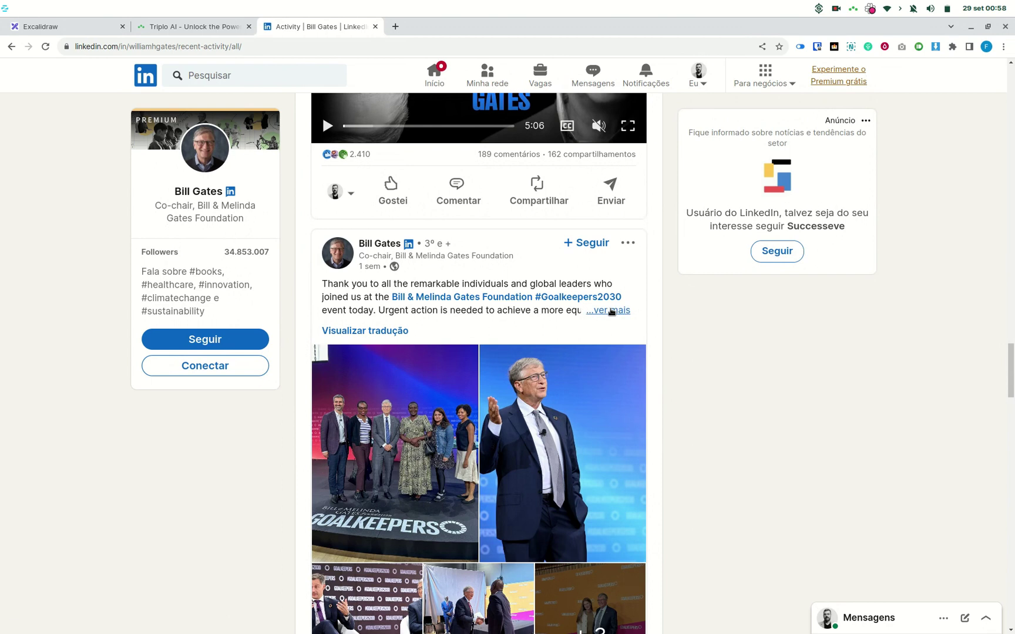
pyautogui.click(611, 311)
pyautogui.moveTo(424, 343); pyautogui.dragTo(322, 286)
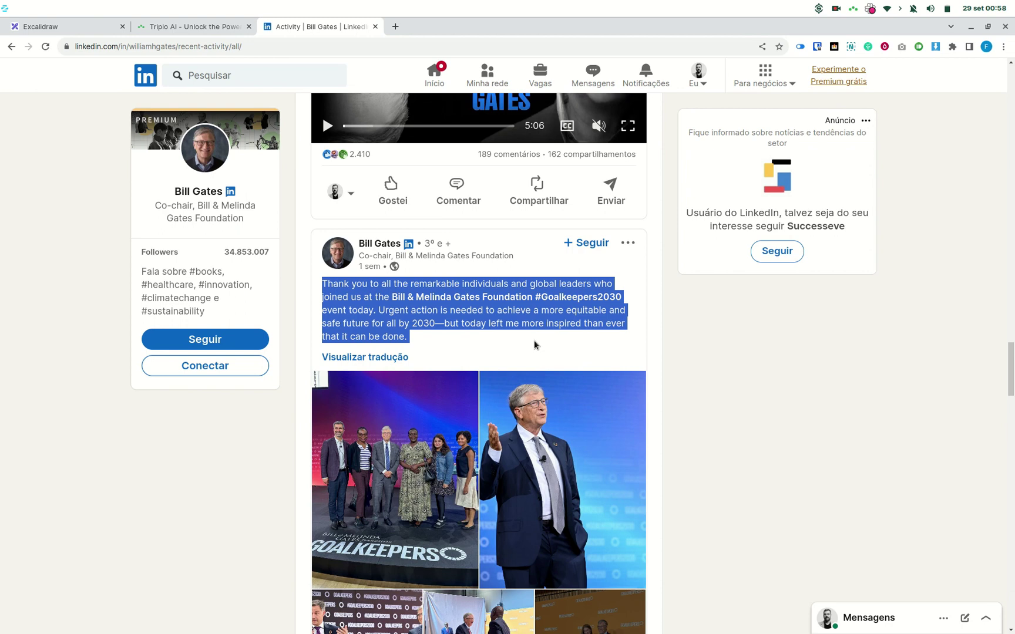
# Translate the selected post into Brazilian Portuguese with toptbr //selection//, move the assistant clear of the original and highlight the translation
pyautogui.hotkey('ctrl', 'alt', 'space')
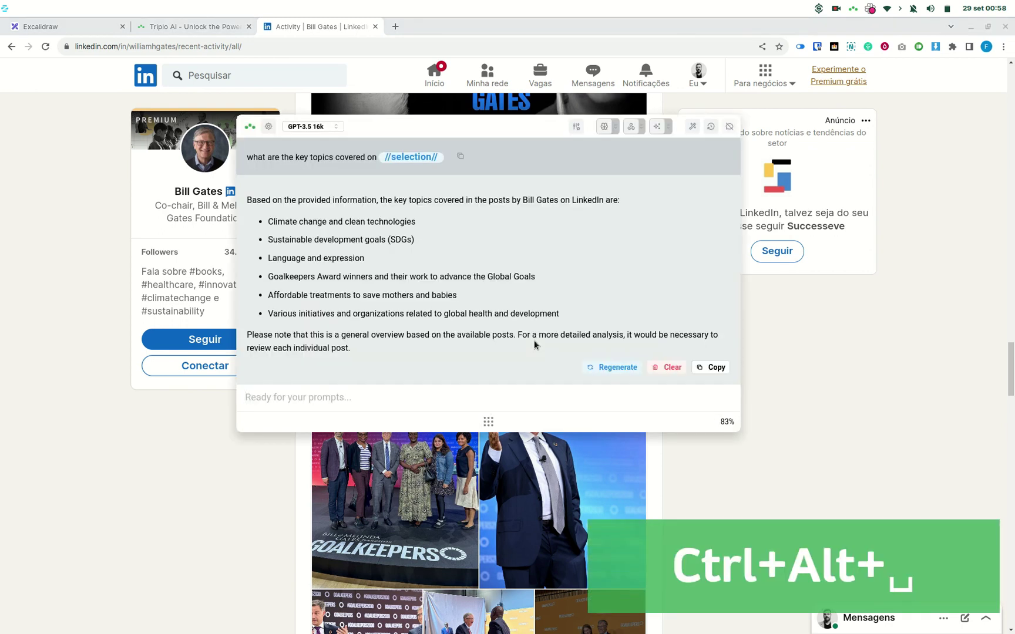
pyautogui.write('to')
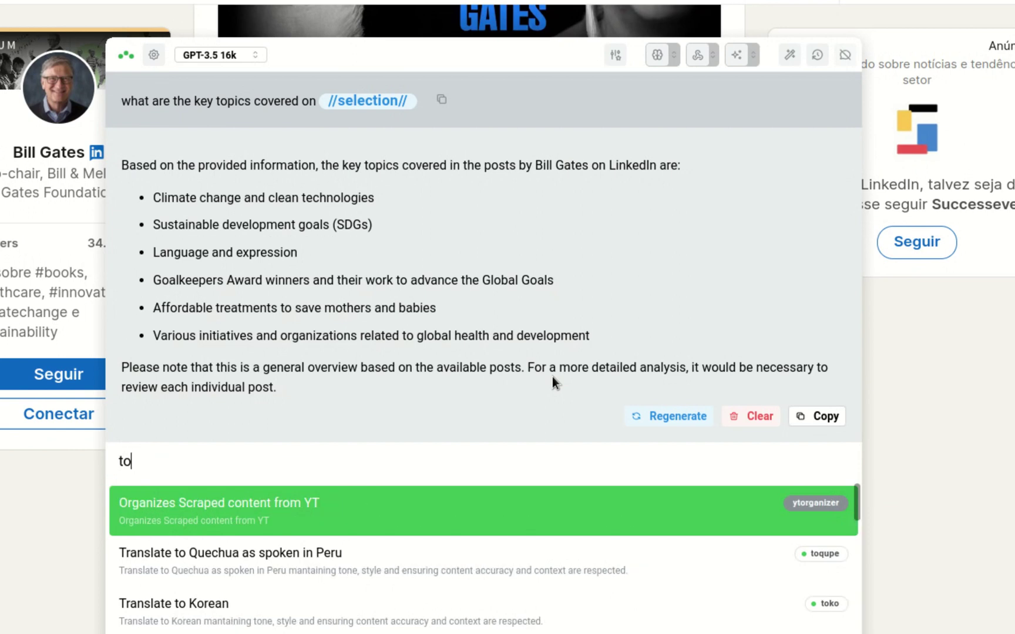
pyautogui.write('ptbr //selection//')
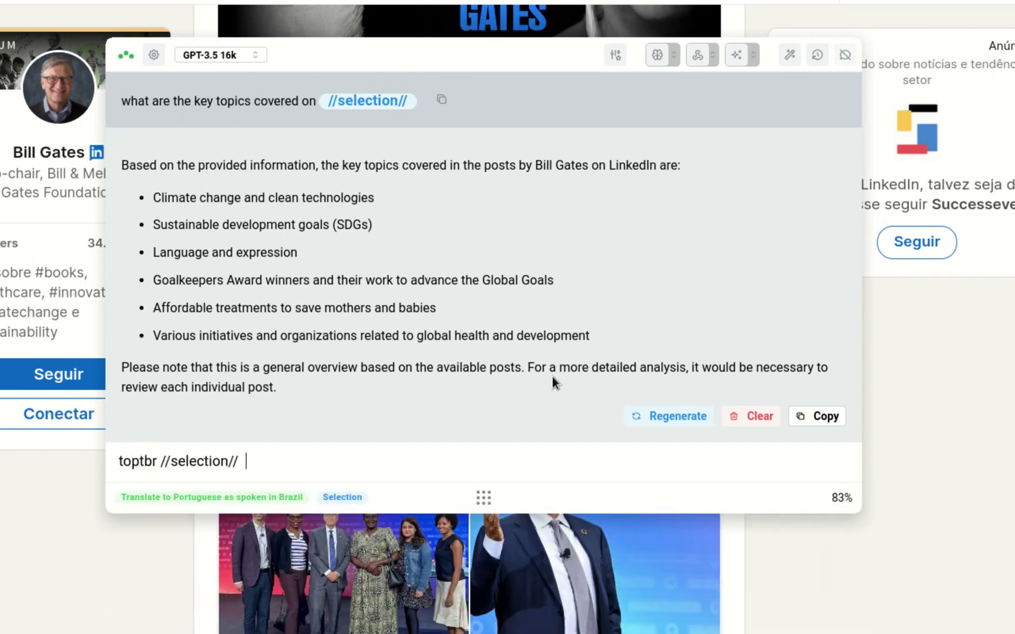
pyautogui.press('Return')
pyautogui.moveTo(504, 78); pyautogui.dragTo(506, 40)
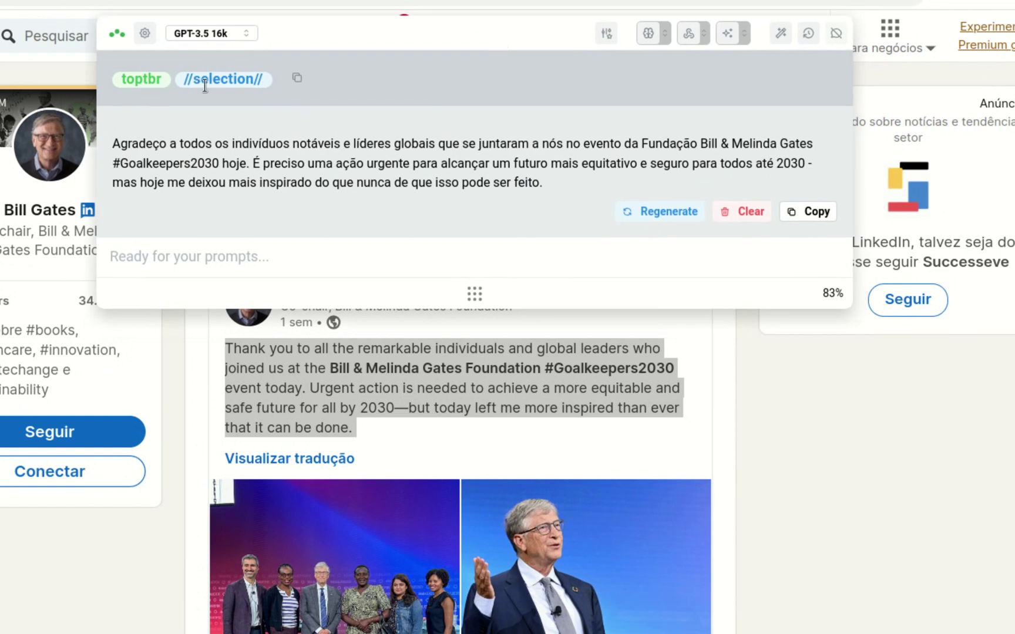
pyautogui.moveTo(599, 180); pyautogui.dragTo(102, 134)
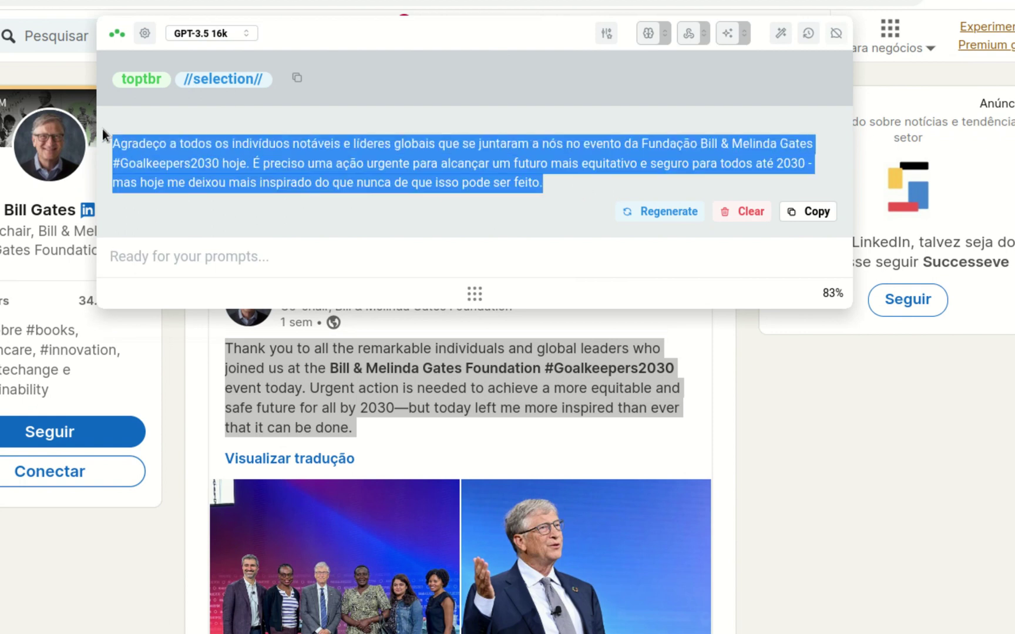